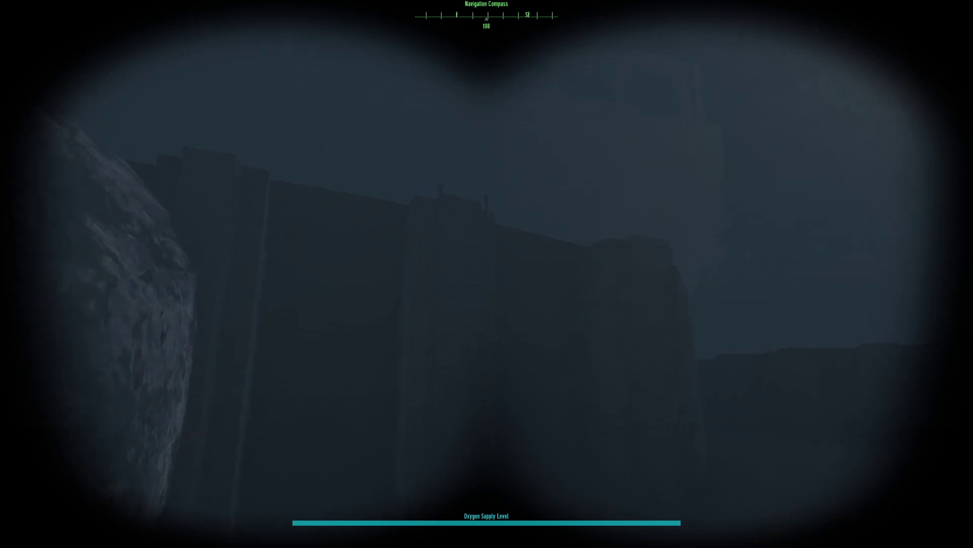
In the level test, climb the ladder and walk across the platform to the locked bunker door with the keypad
{"action": "key", "text": "w"}
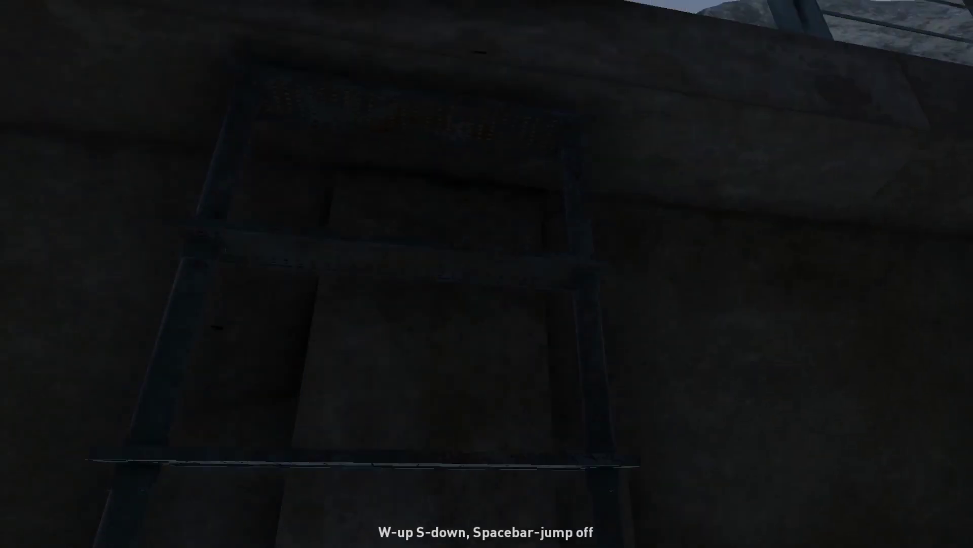
{"action": "key", "text": "w"}
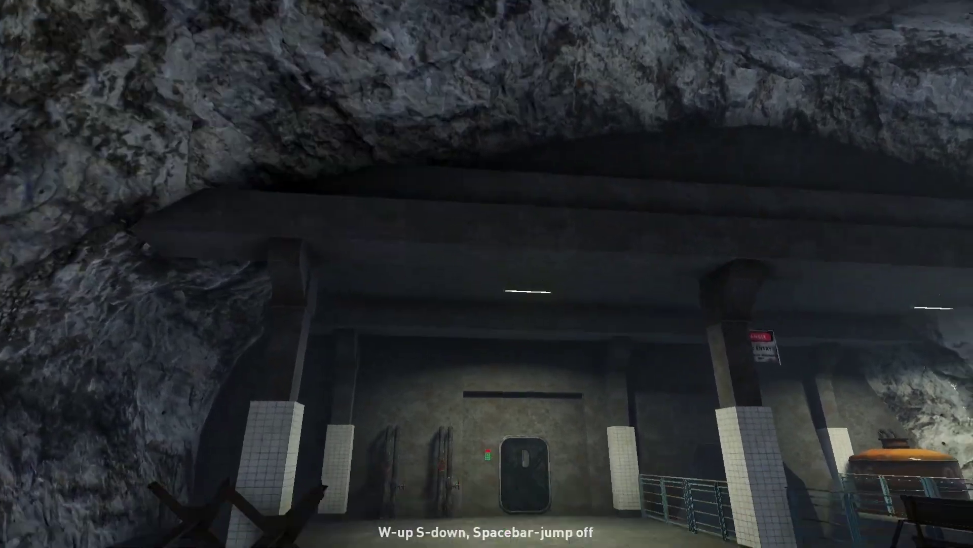
{"action": "key", "text": "w"}
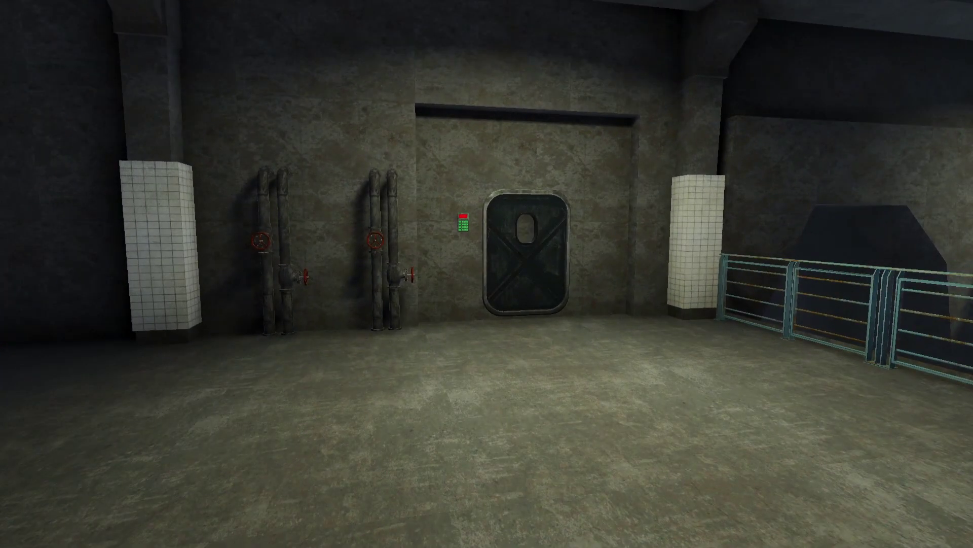
{"action": "key", "text": "w"}
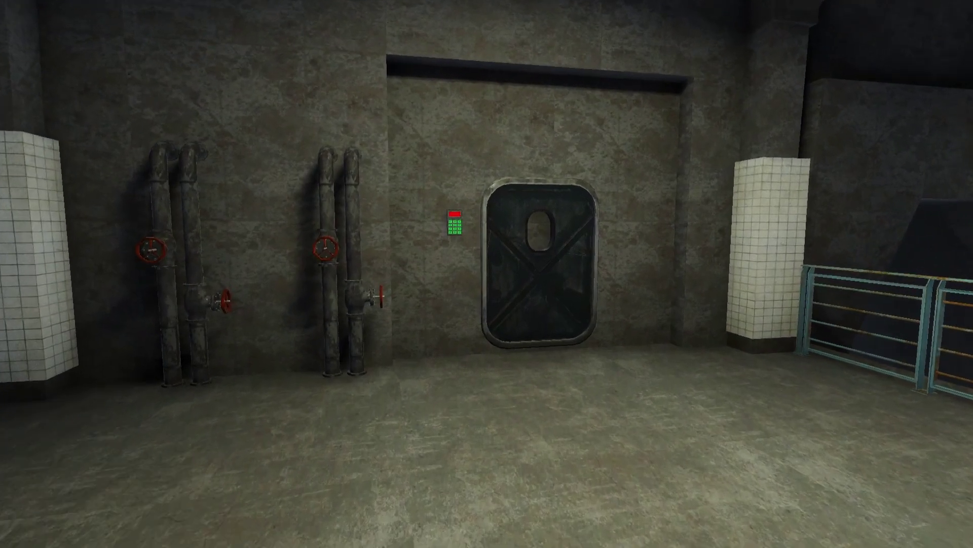
{"action": "key", "text": "w"}
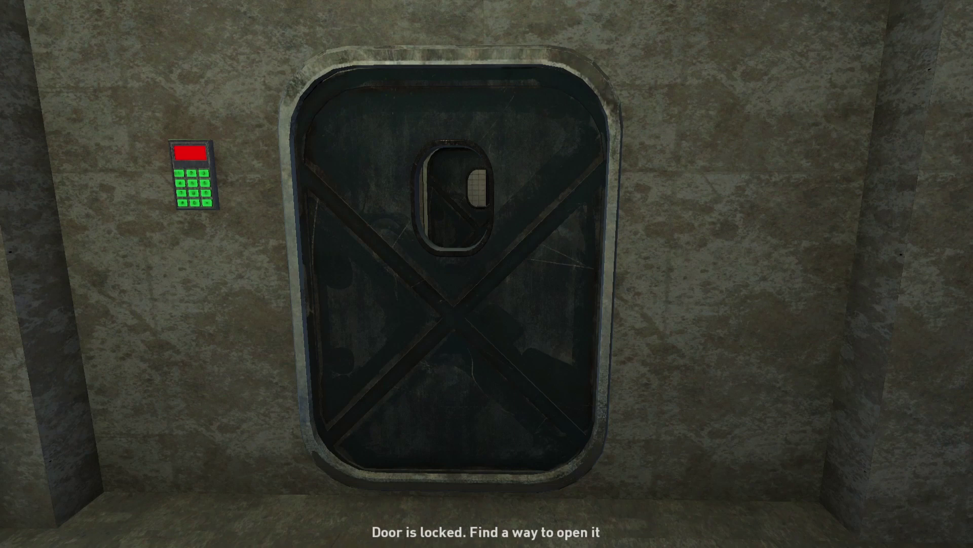
Approach the keypad beside the locked door and hack it to open the door
{"action": "key", "text": "a"}
{"action": "key", "text": "w"}
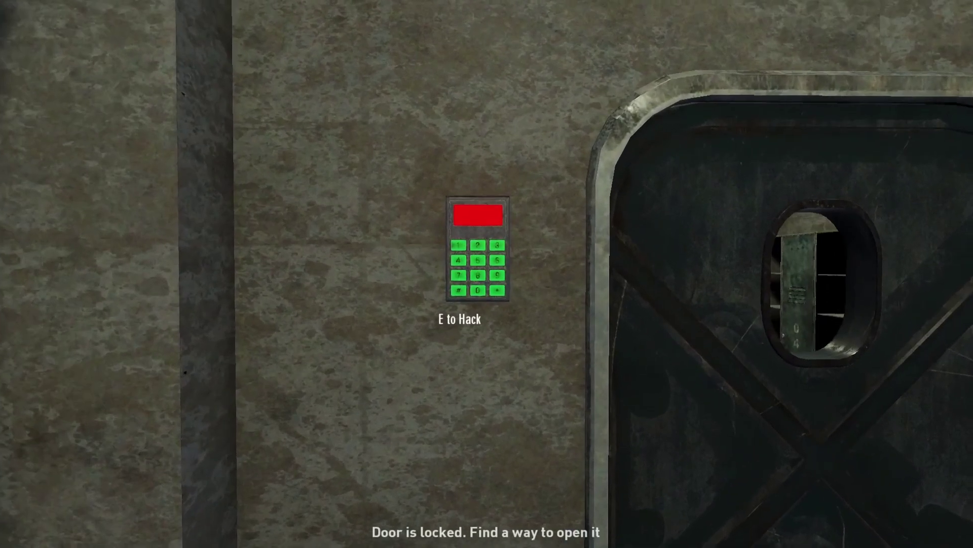
{"action": "key", "text": "e"}
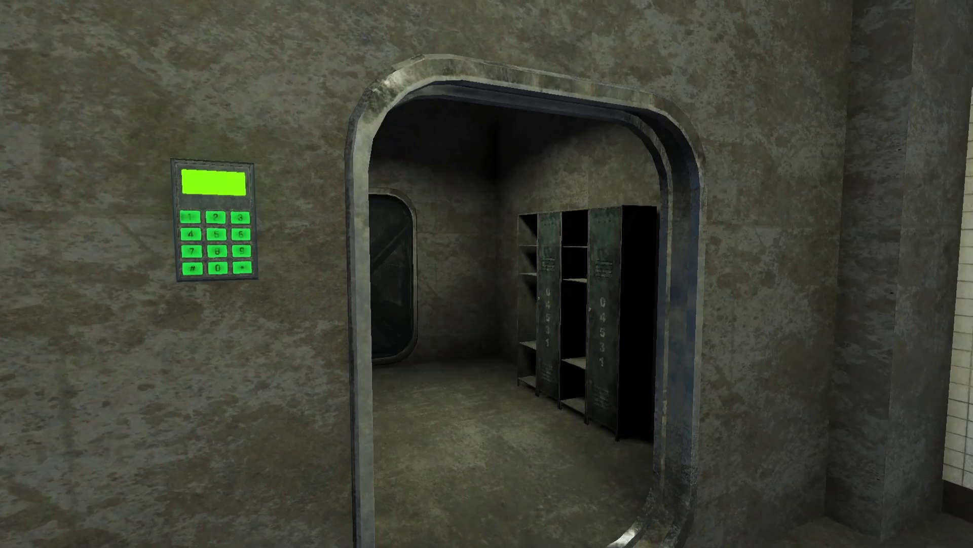
Go through the locker room and the tiled hall, opening the two inner bunker doors along the way
{"action": "key", "text": "w"}
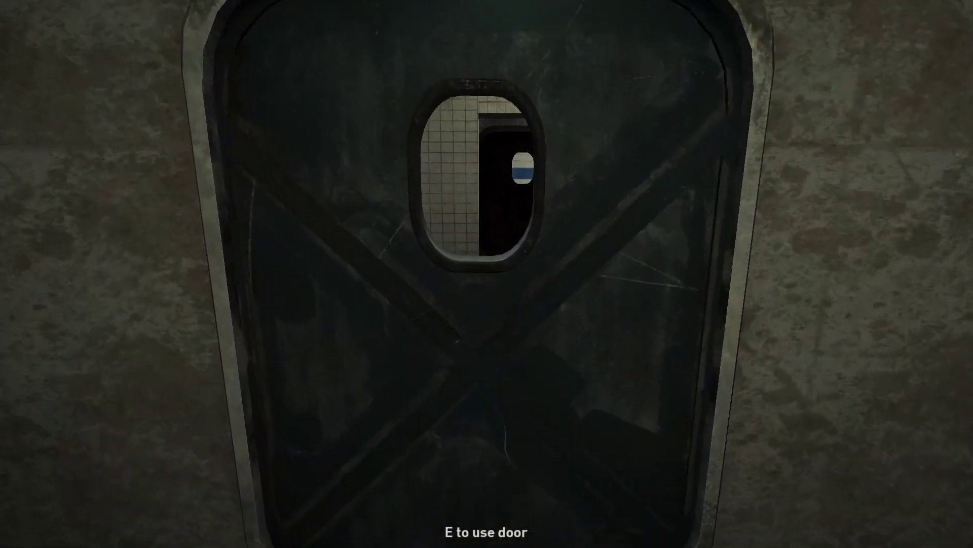
{"action": "key", "text": "e"}
{"action": "key", "text": "w"}
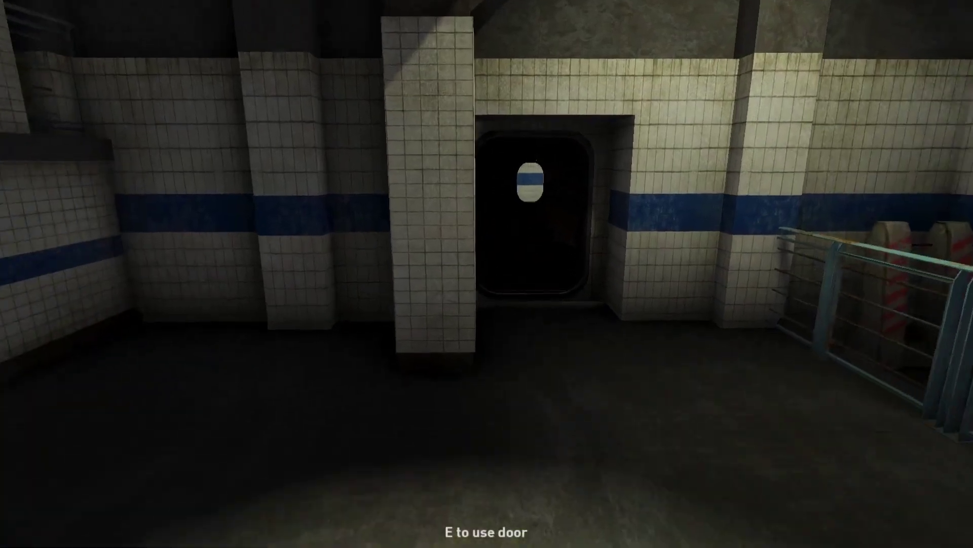
{"action": "key", "text": "w"}
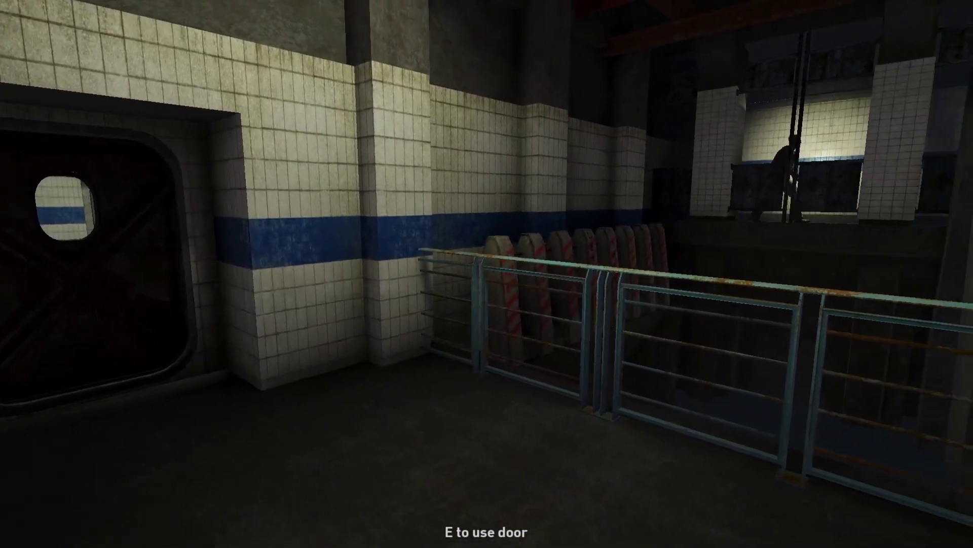
{"action": "key", "text": "w"}
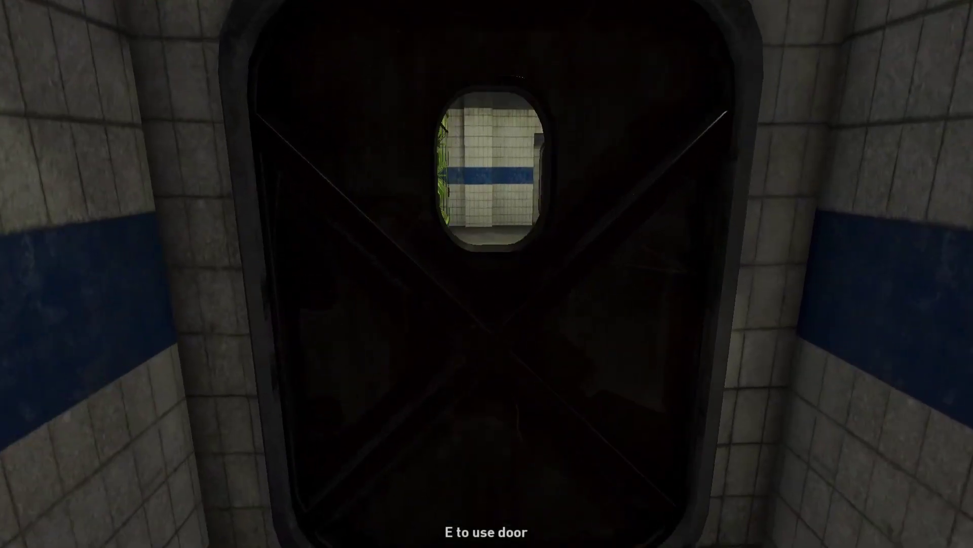
{"action": "key", "text": "e"}
{"action": "key", "text": "w"}
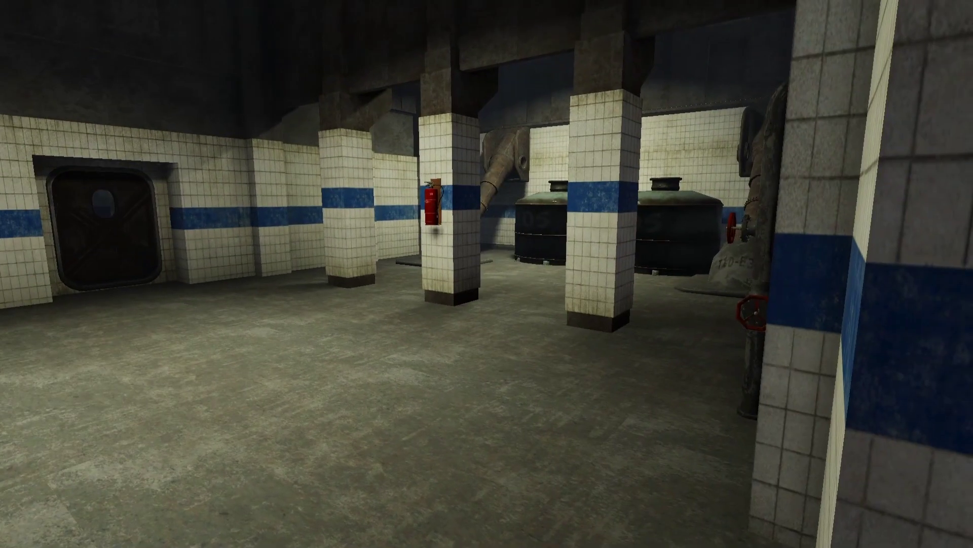
Walk past the green barrel rack to the machine console and hack it
{"action": "key", "text": "a"}
{"action": "key", "text": "a"}
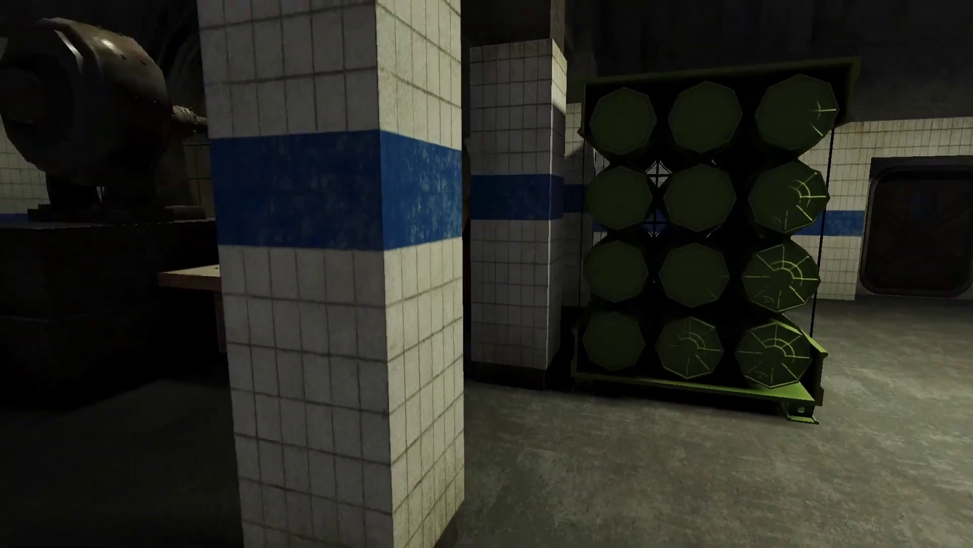
{"action": "key", "text": "w"}
{"action": "key", "text": "w"}
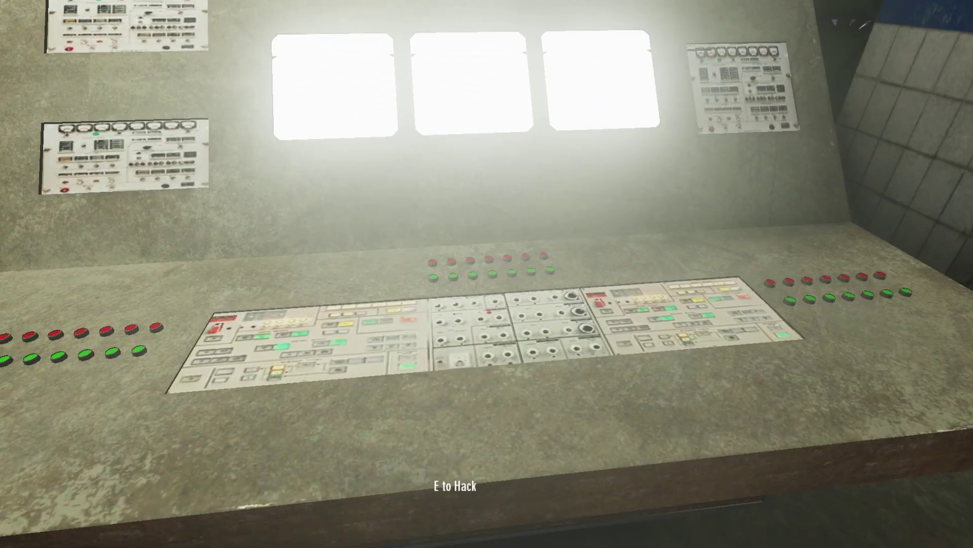
{"action": "key", "text": "e"}
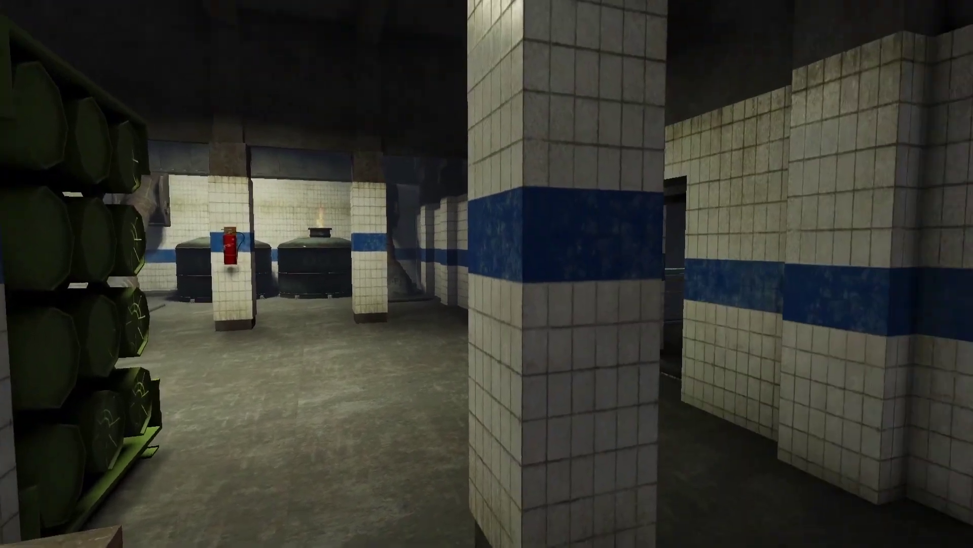
Leave the machine room and follow the fire exit out onto the open terrace toward the water
{"action": "key", "text": "a"}
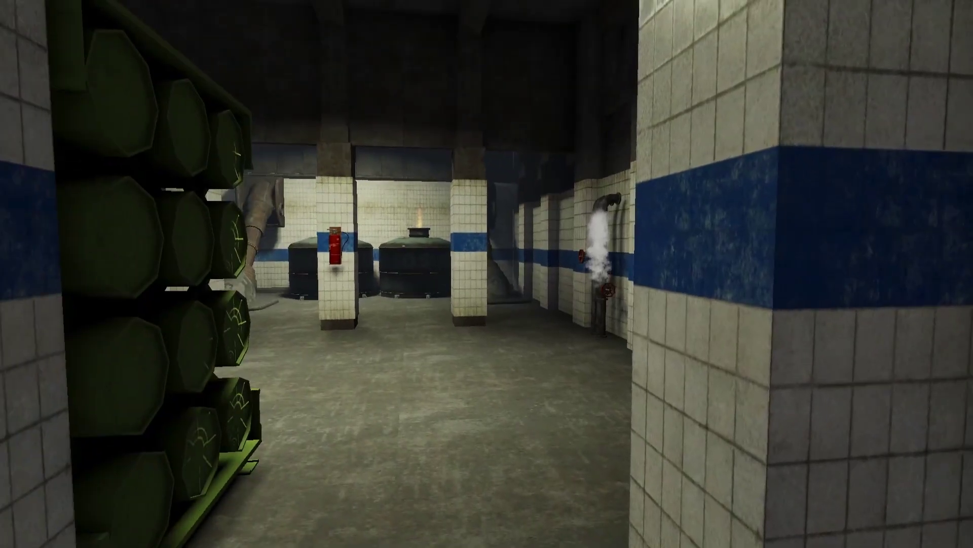
{"action": "key", "text": "w"}
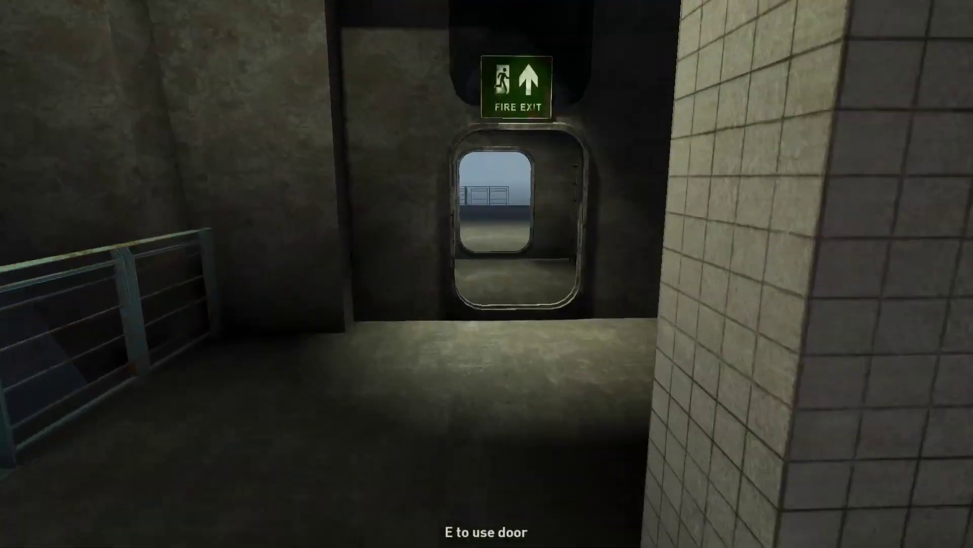
{"action": "key", "text": "w"}
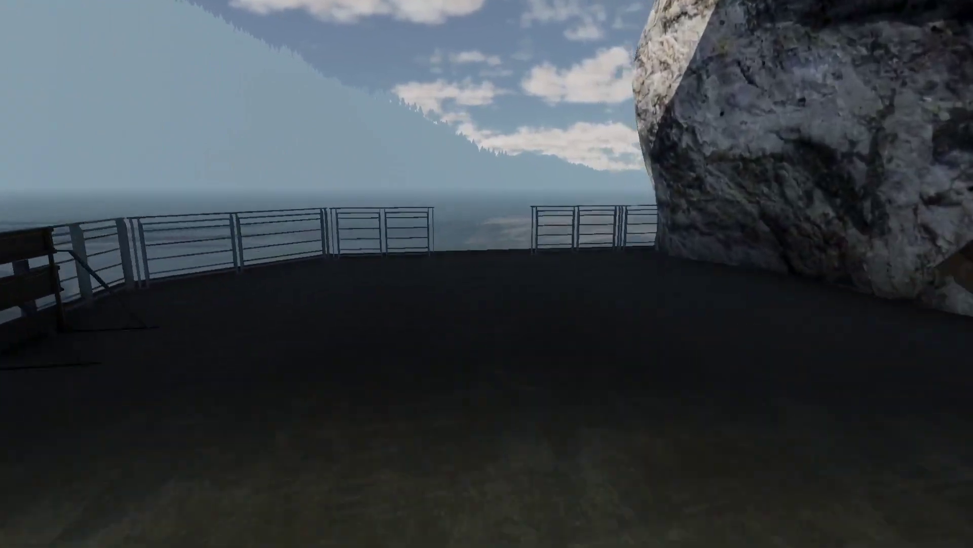
{"action": "key", "text": "w"}
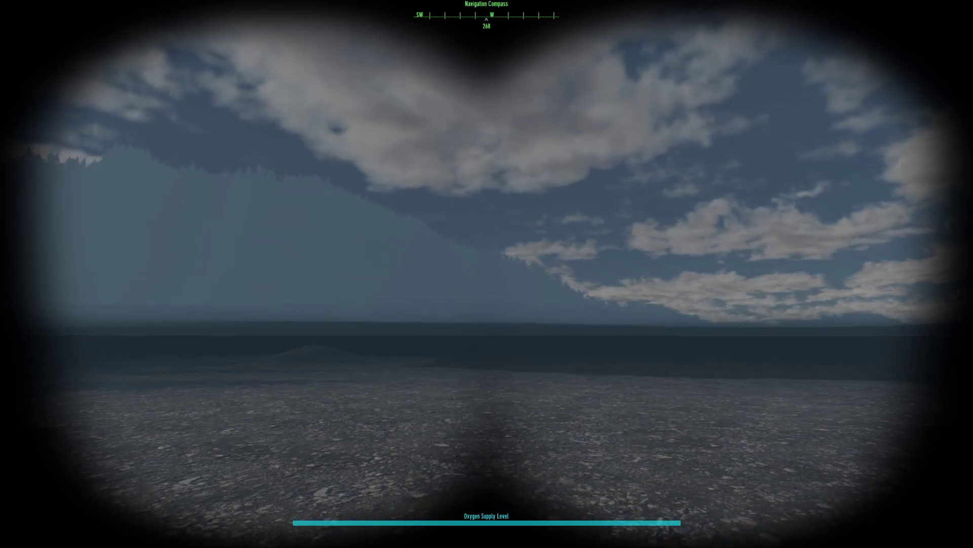
End the level test, select the Combo Lock 01 keypad beside the door, and show its Behavior settings
{"action": "key", "text": "Escape"}
{"action": "left_click", "coordinate": [424, 289]}
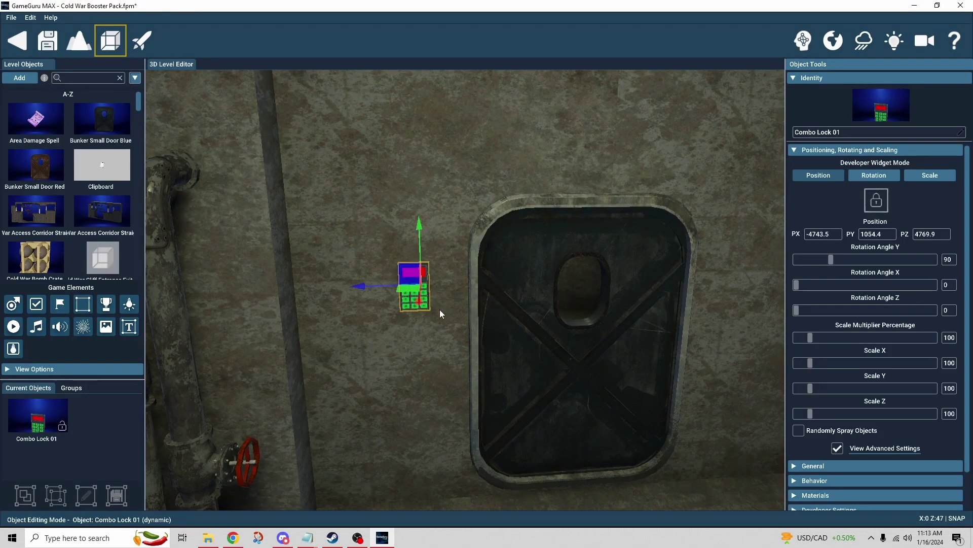
{"action": "mouse_move", "coordinate": [450, 338]}
{"action": "right_mouse_down"}
{"action": "mouse_move", "coordinate": [429, 338]}
{"action": "mouse_move", "coordinate": [466, 342]}
{"action": "mouse_move", "coordinate": [449, 342]}
{"action": "right_mouse_up"}
{"action": "key", "text": "w"}
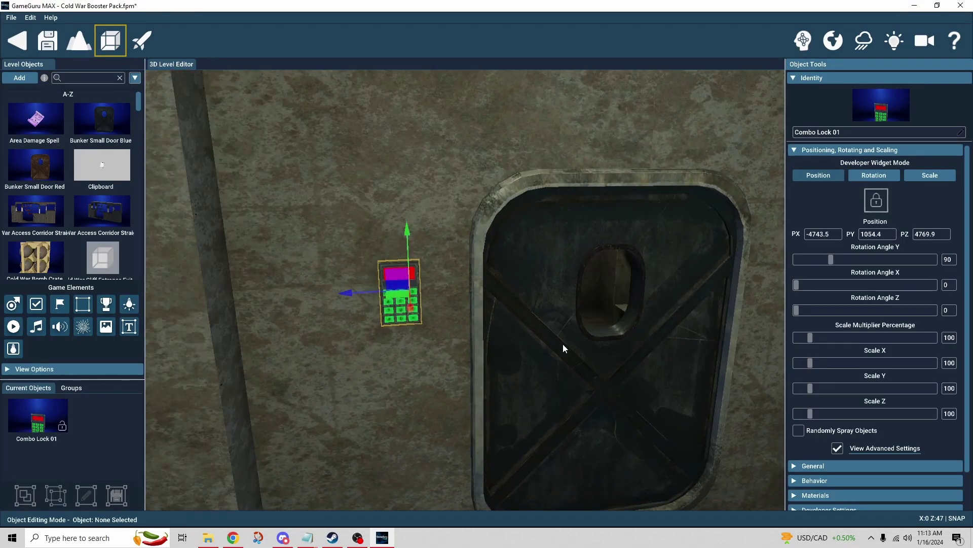
{"action": "left_click", "coordinate": [795, 150]}
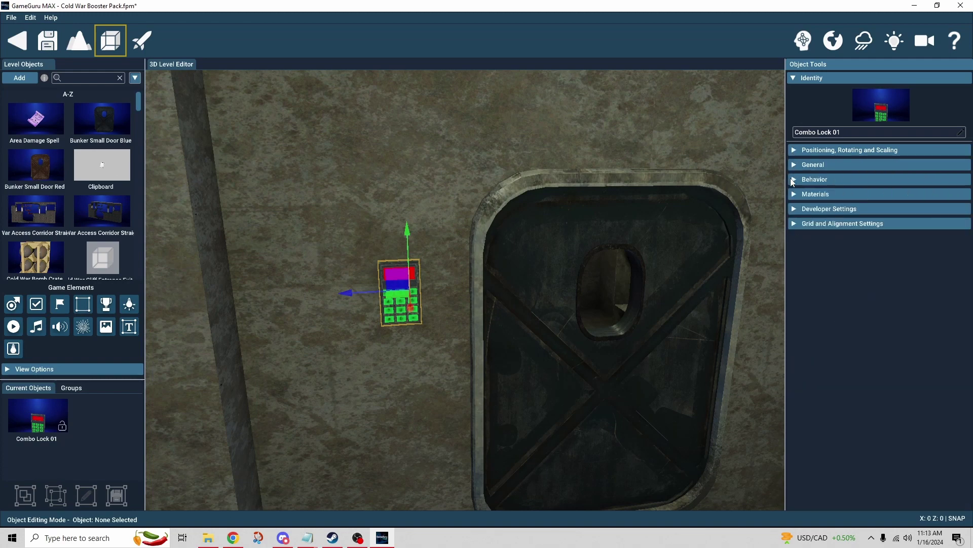
{"action": "left_click", "coordinate": [794, 180]}
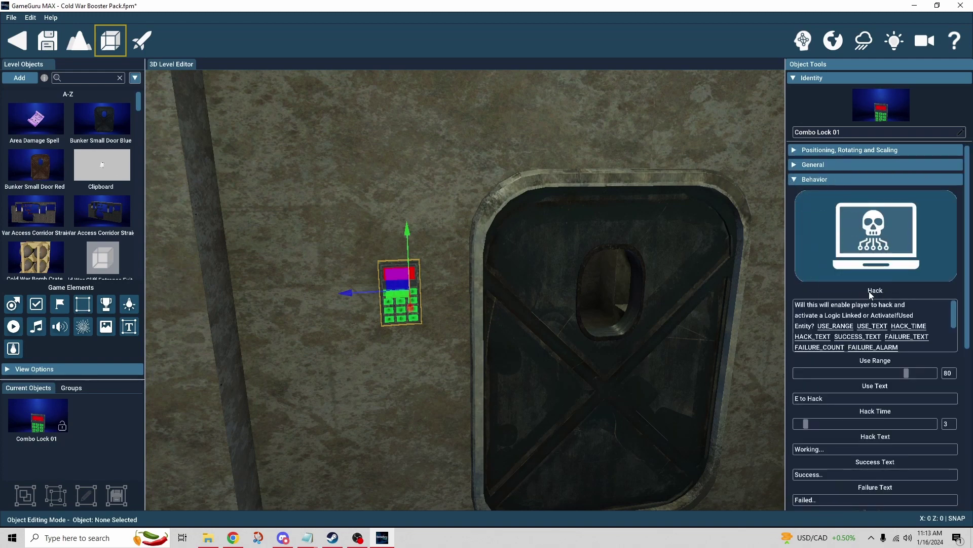
Check the visual logic link from the keypad to the door, and review the keypad's Hack settings through Sound3
{"action": "left_click", "coordinate": [804, 40]}
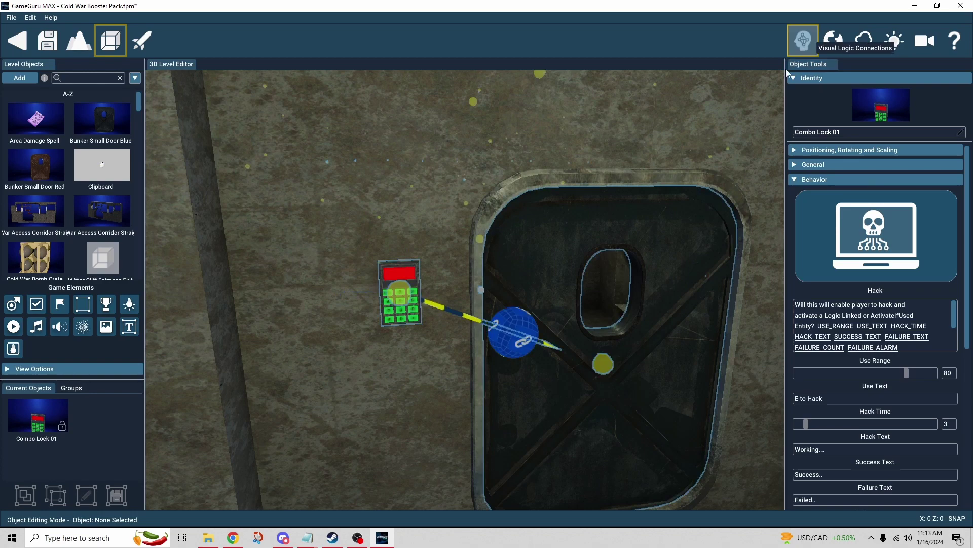
{"action": "left_click", "coordinate": [812, 44]}
{"action": "right_click_drag", "start_coordinate": [620, 209], "coordinate": [611, 208]}
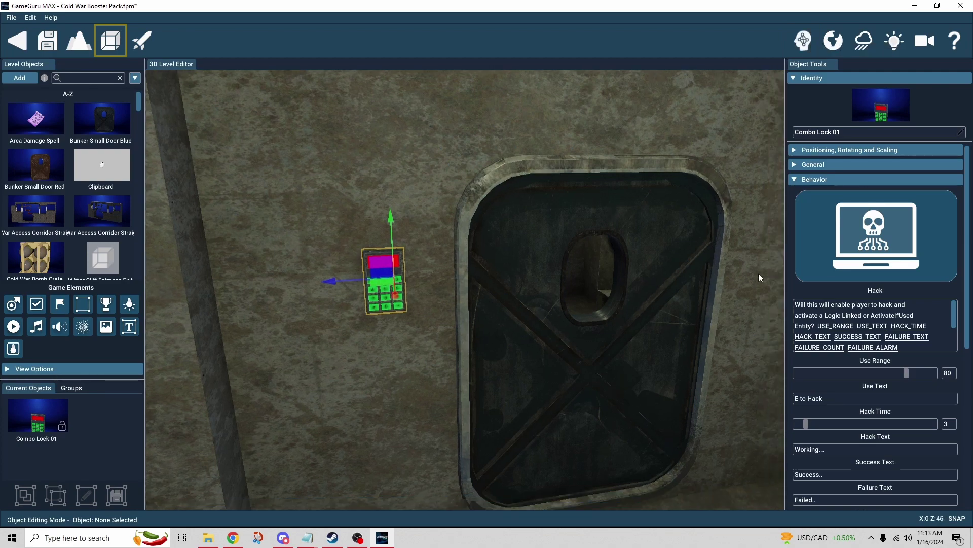
{"action": "scroll", "coordinate": [789, 269], "scroll_direction": "down", "scroll_amount": 5}
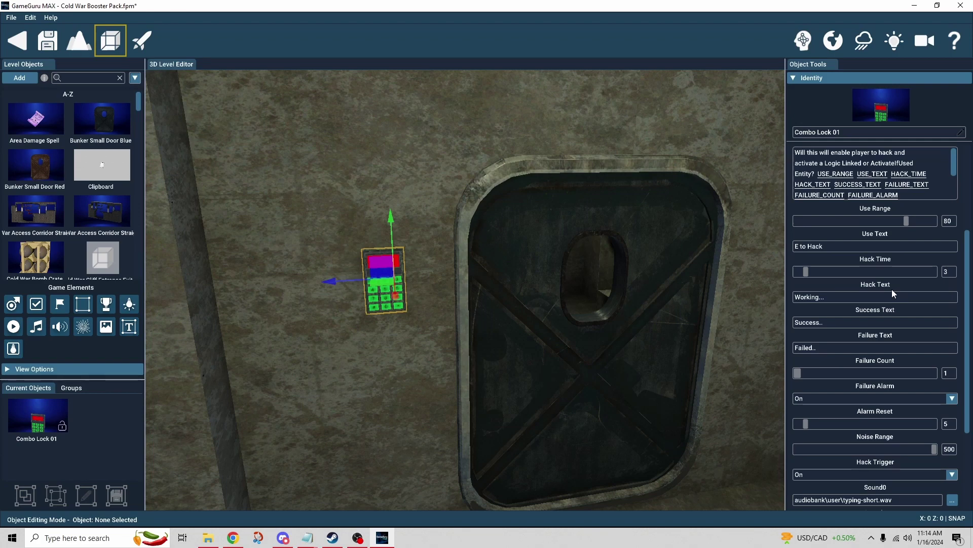
{"action": "scroll", "coordinate": [892, 293], "scroll_direction": "down", "scroll_amount": 3}
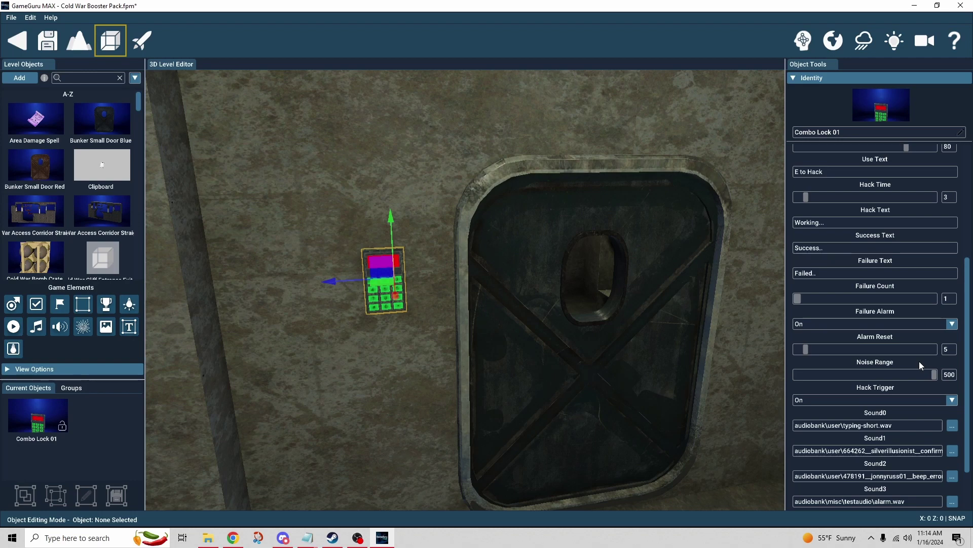
{"action": "scroll", "coordinate": [919, 361], "scroll_direction": "down", "scroll_amount": 1}
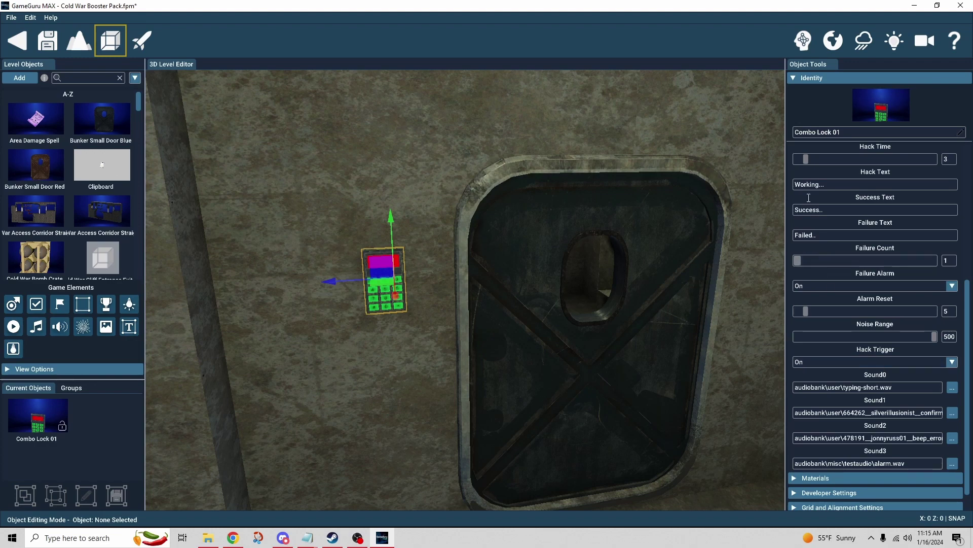
Recheck the keypad's logic link to the door, and read its sound slots and the Hack behavior description
{"action": "left_click", "coordinate": [802, 41]}
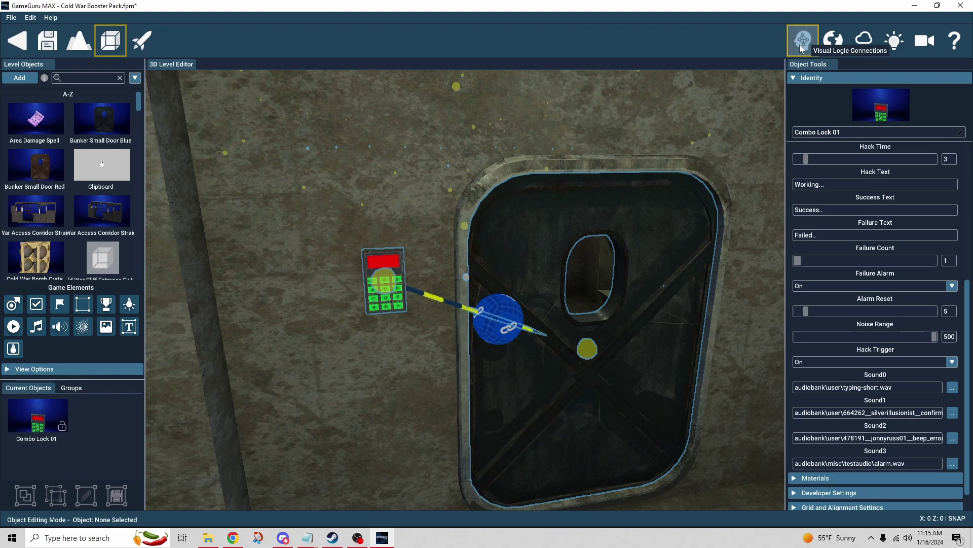
{"action": "left_click", "coordinate": [800, 47]}
{"action": "right_click_drag", "start_coordinate": [746, 110], "coordinate": [747, 112]}
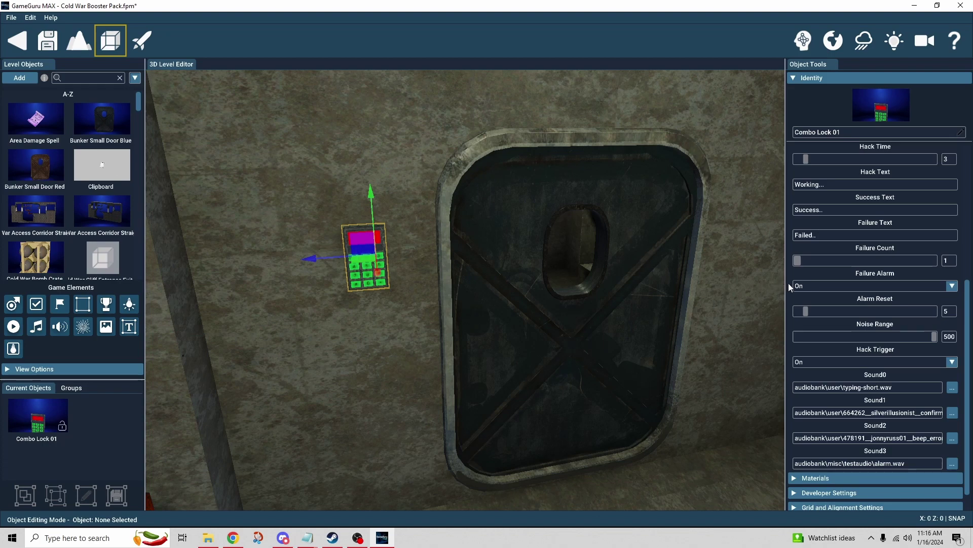
{"action": "scroll", "coordinate": [911, 374], "scroll_direction": "down", "scroll_amount": 1}
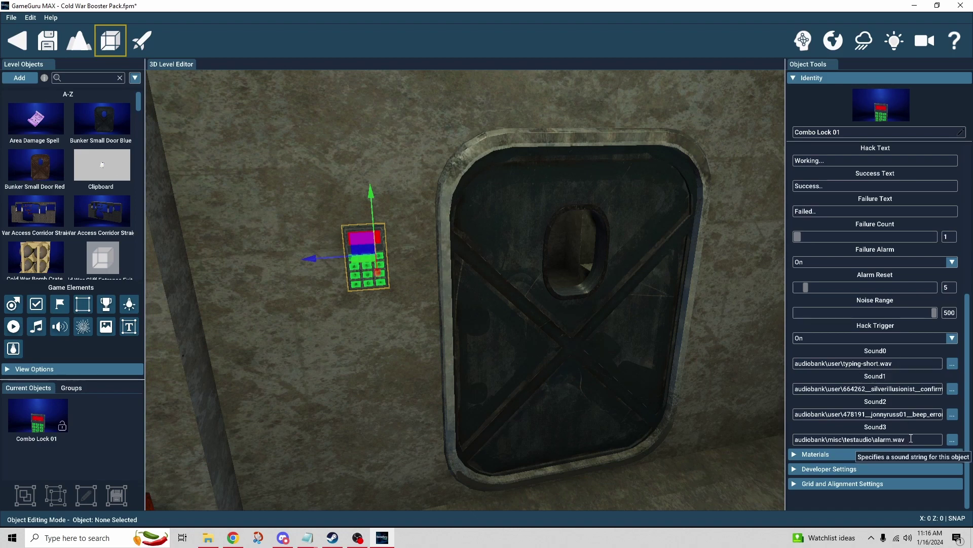
{"action": "scroll", "coordinate": [916, 391], "scroll_direction": "up", "scroll_amount": 5}
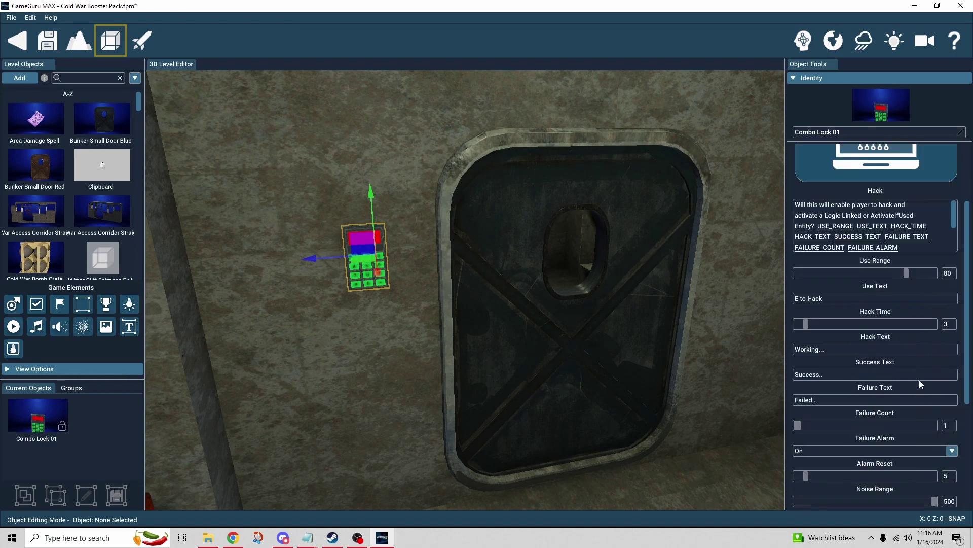
{"action": "scroll", "coordinate": [914, 227], "scroll_direction": "down", "scroll_amount": 2}
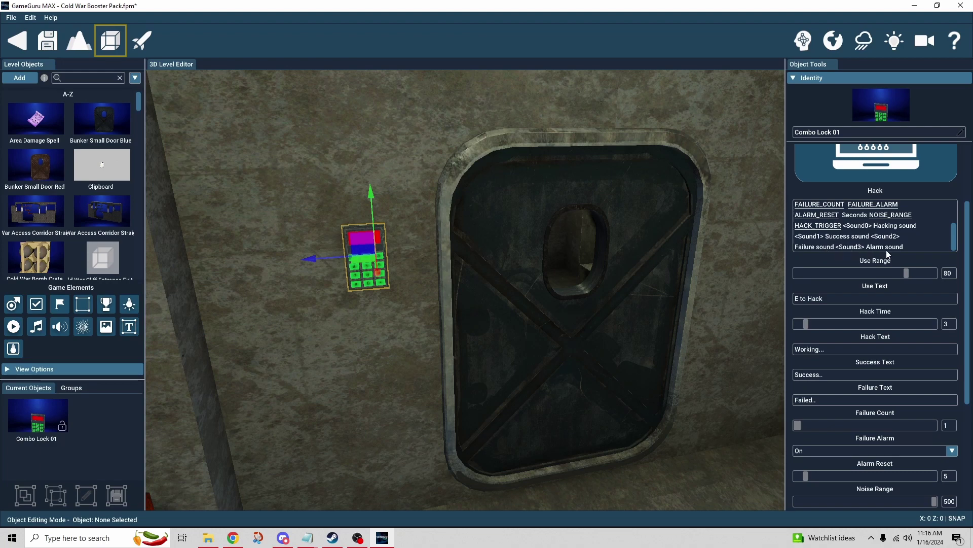
{"action": "scroll", "coordinate": [925, 258], "scroll_direction": "down", "scroll_amount": 5}
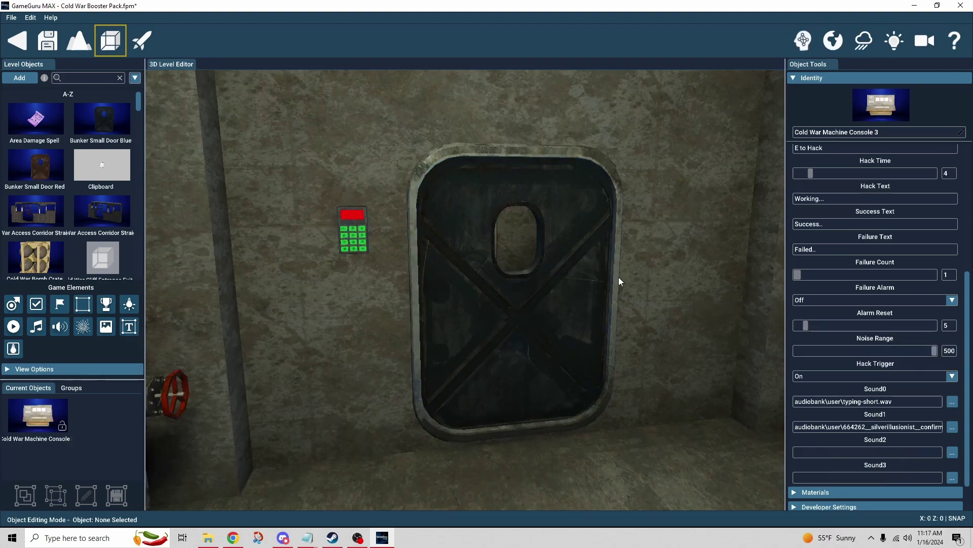
Select the bunker door next to the keypad and examine its Door Sliding behavior and lock settings
{"action": "scroll", "coordinate": [536, 321], "scroll_direction": "up", "scroll_amount": 5}
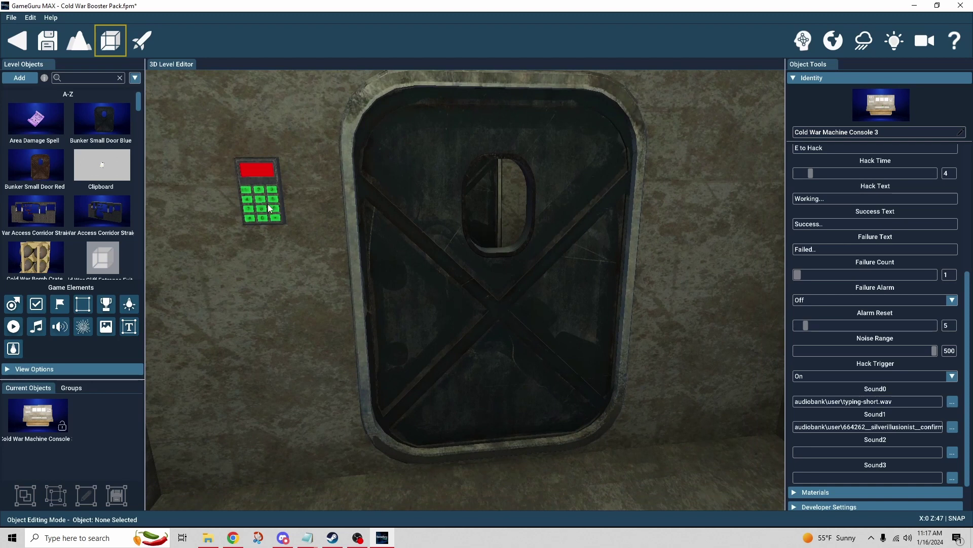
{"action": "left_click", "coordinate": [448, 288]}
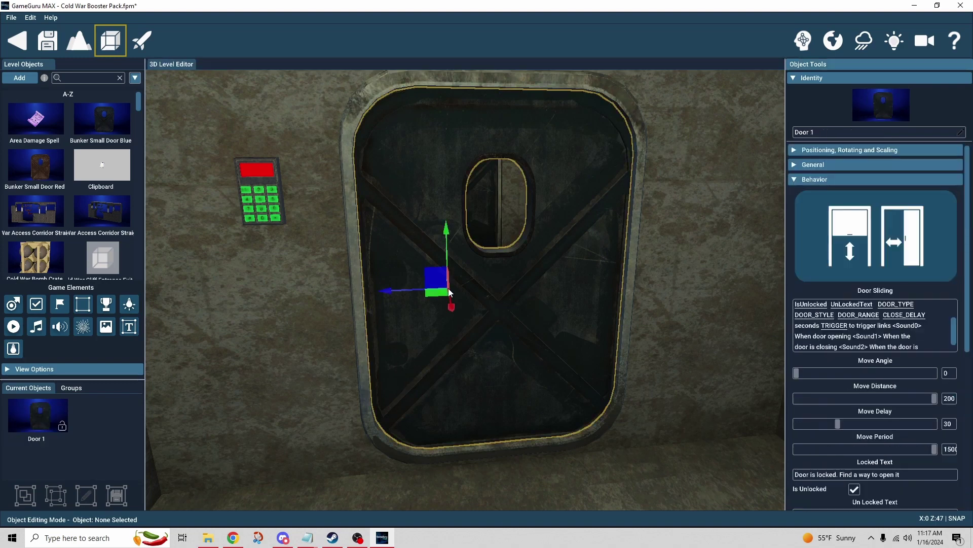
{"action": "scroll", "coordinate": [791, 317], "scroll_direction": "down", "scroll_amount": 2}
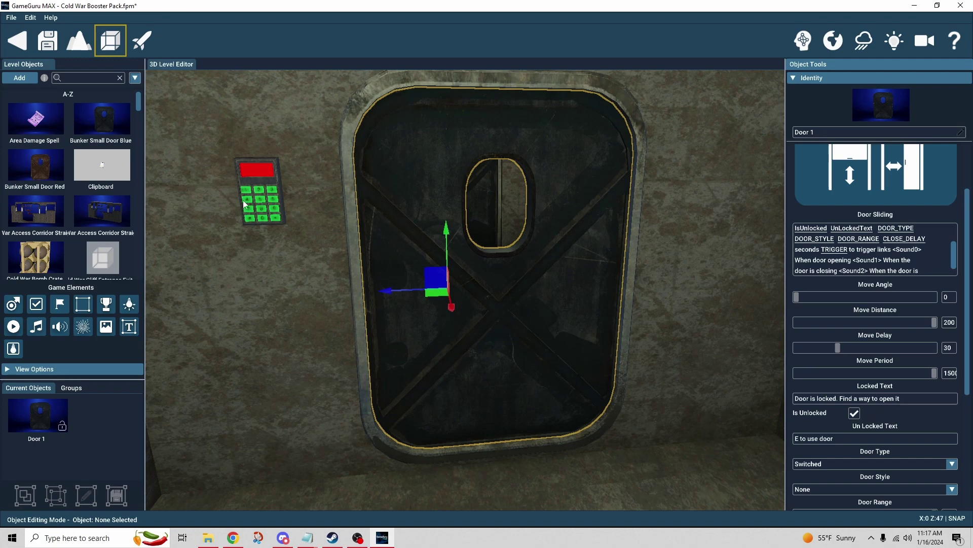
Inspect the keypad's logic link to Door 1 and review the door's type, style, range and close delay
{"action": "left_click", "coordinate": [803, 40]}
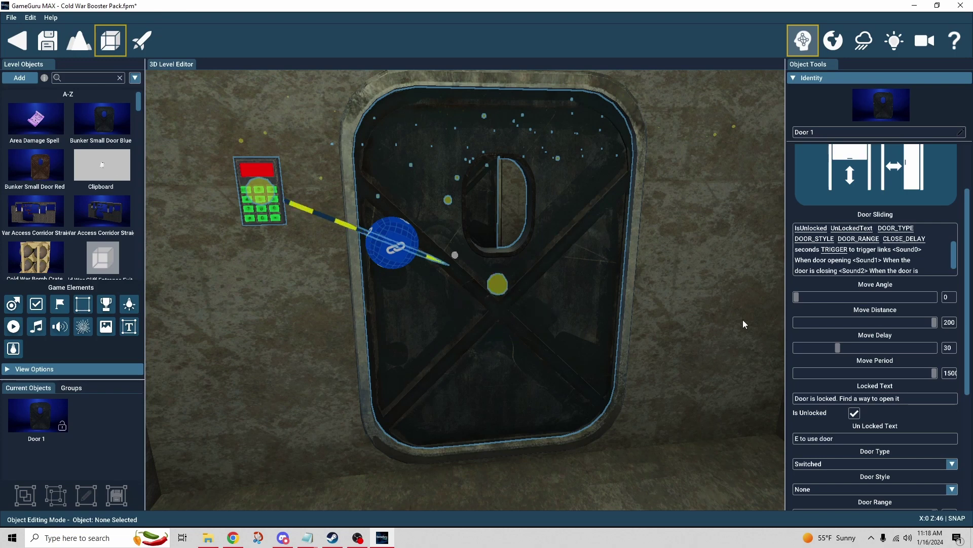
{"action": "scroll", "coordinate": [802, 326], "scroll_direction": "down", "scroll_amount": 1}
{"action": "scroll", "coordinate": [789, 394], "scroll_direction": "down", "scroll_amount": 1}
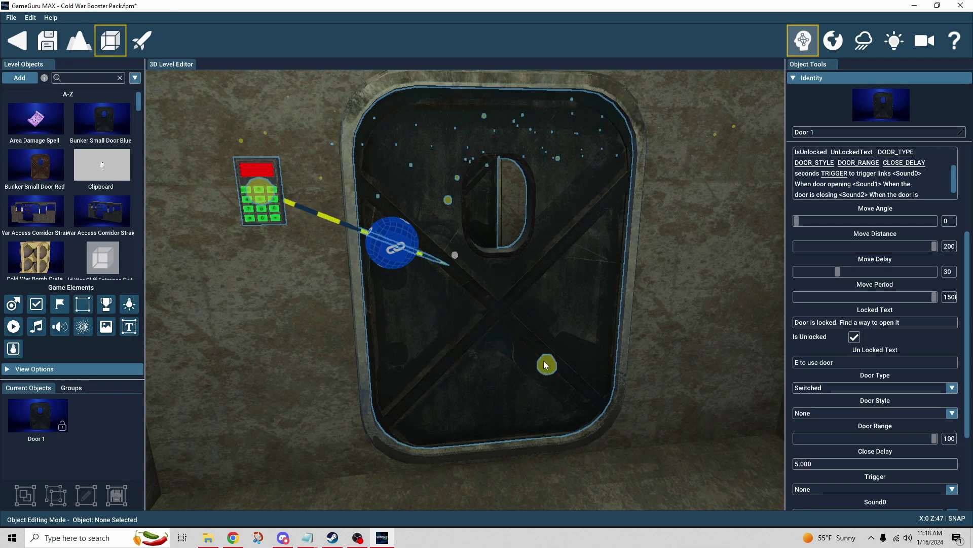
{"action": "left_click", "coordinate": [803, 40]}
{"action": "key", "text": "s"}
{"action": "right_click_drag", "start_coordinate": [659, 232], "coordinate": [665, 276]}
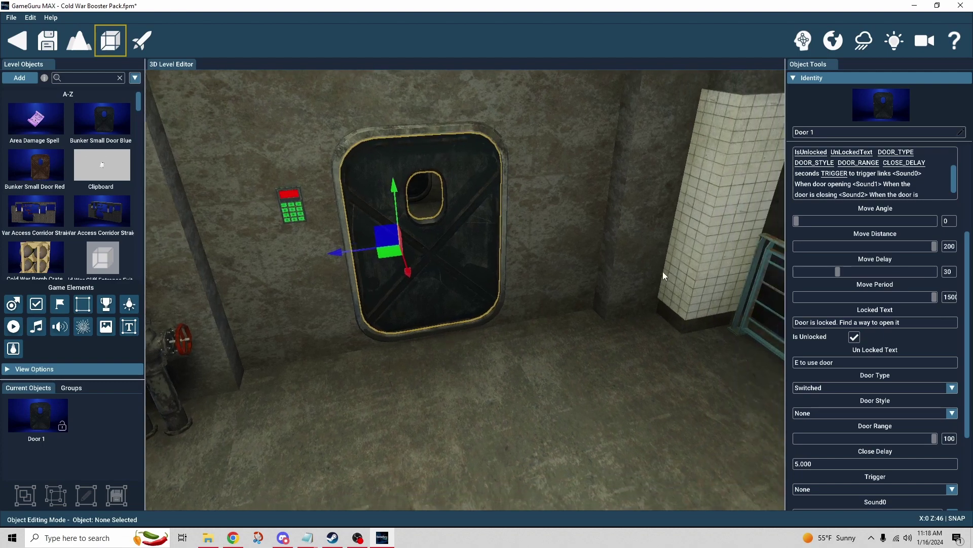